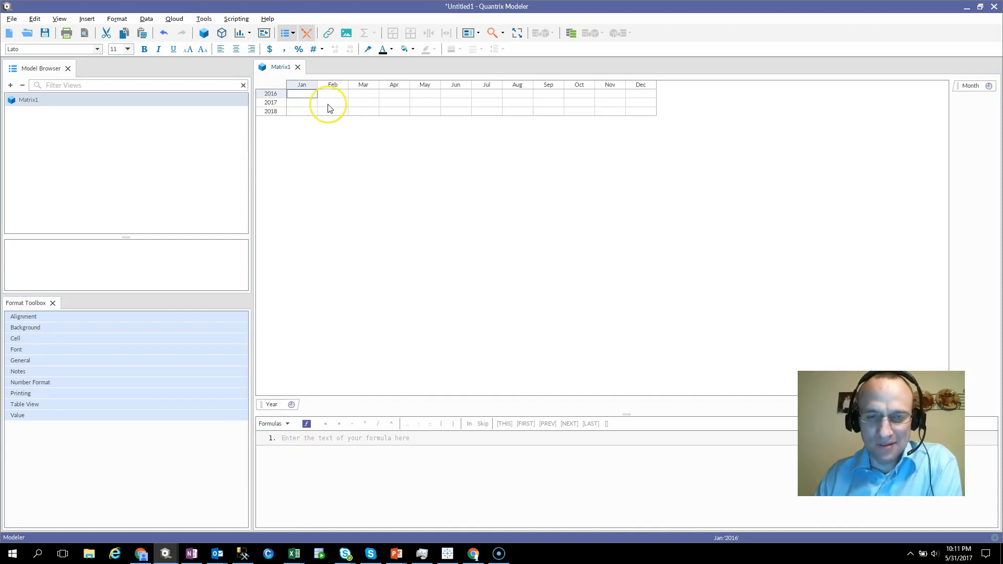
Step: Enter 30 as the January 2016 value in the matrix
text(30)
key(Return)
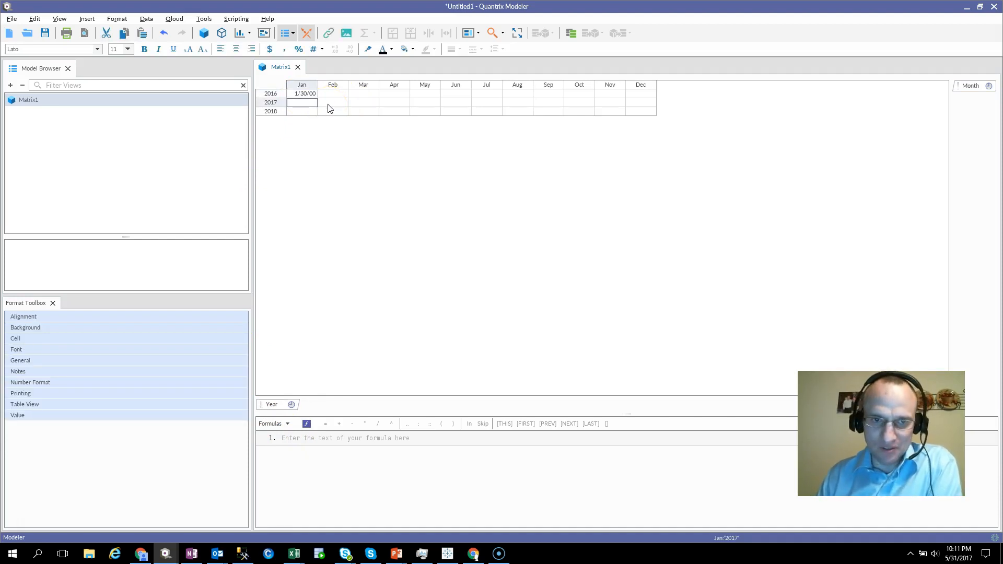
key(Up)
key(Up)
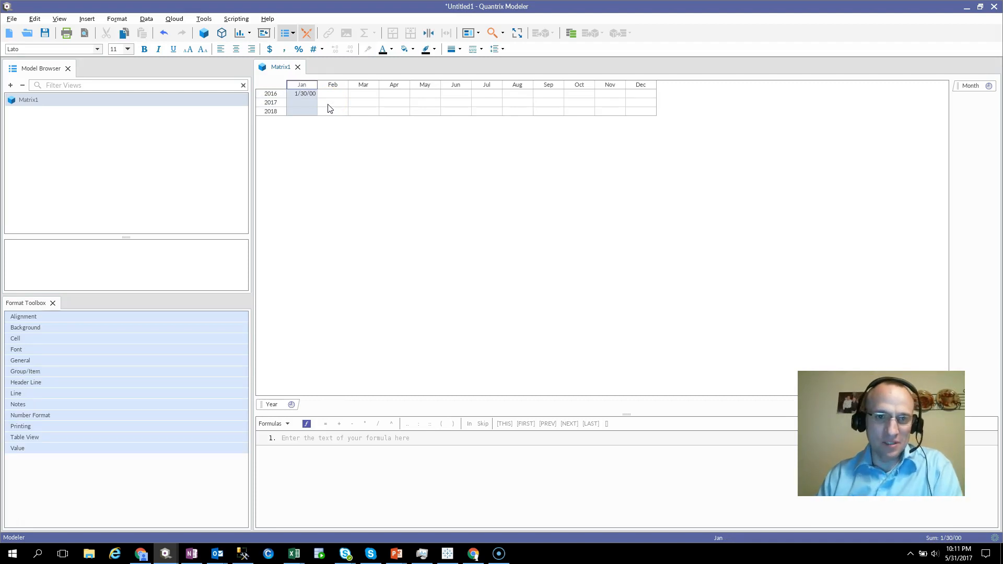
click(312, 96)
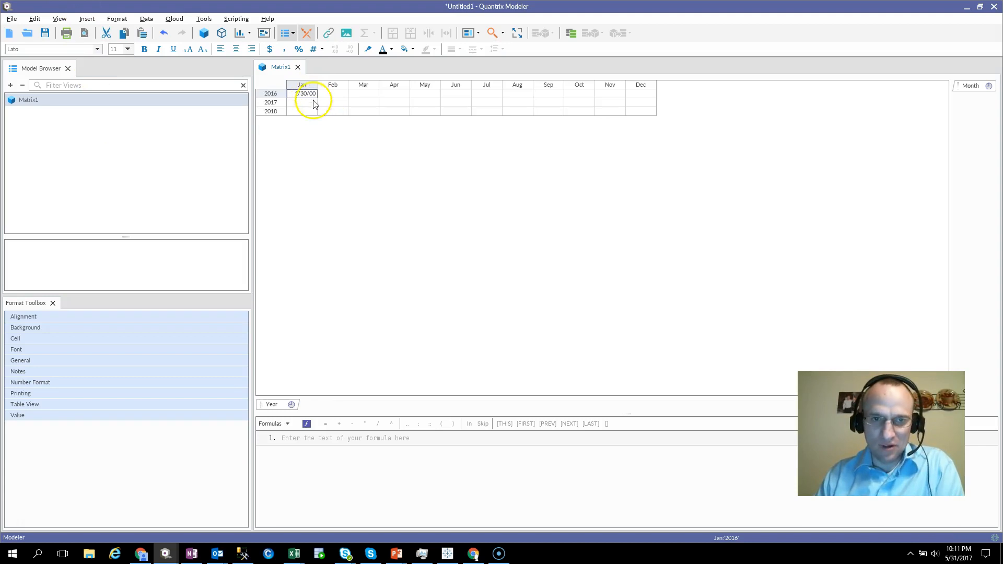
Step: Look at the current month in the system calendar and return to the matrix
drag(327, 96, 369, 111)
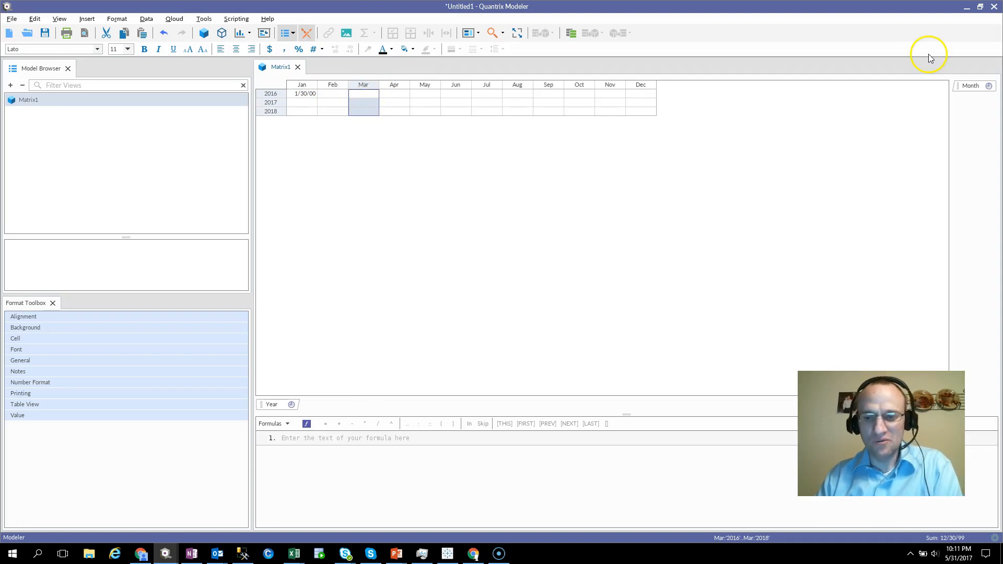
click(333, 97)
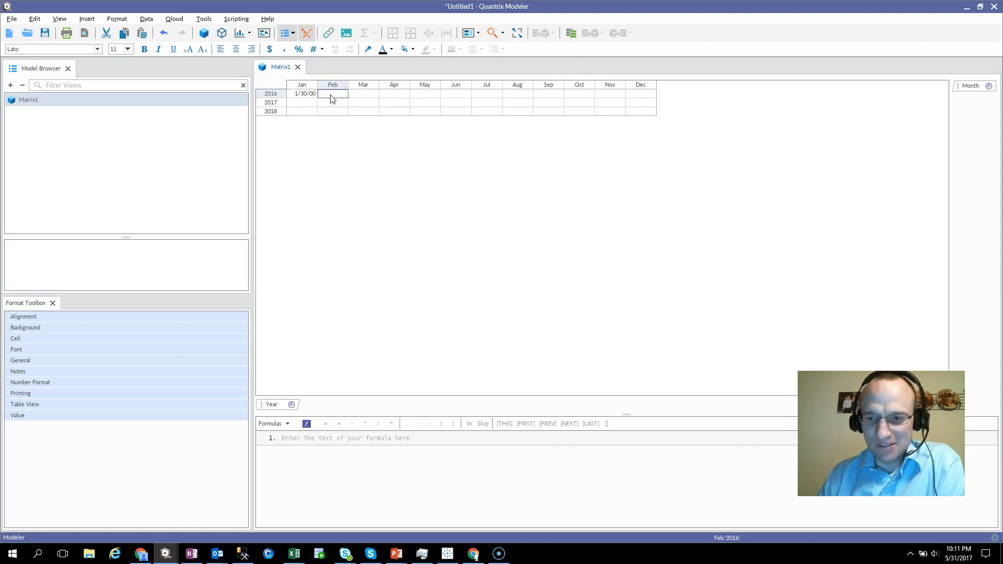
click(953, 553)
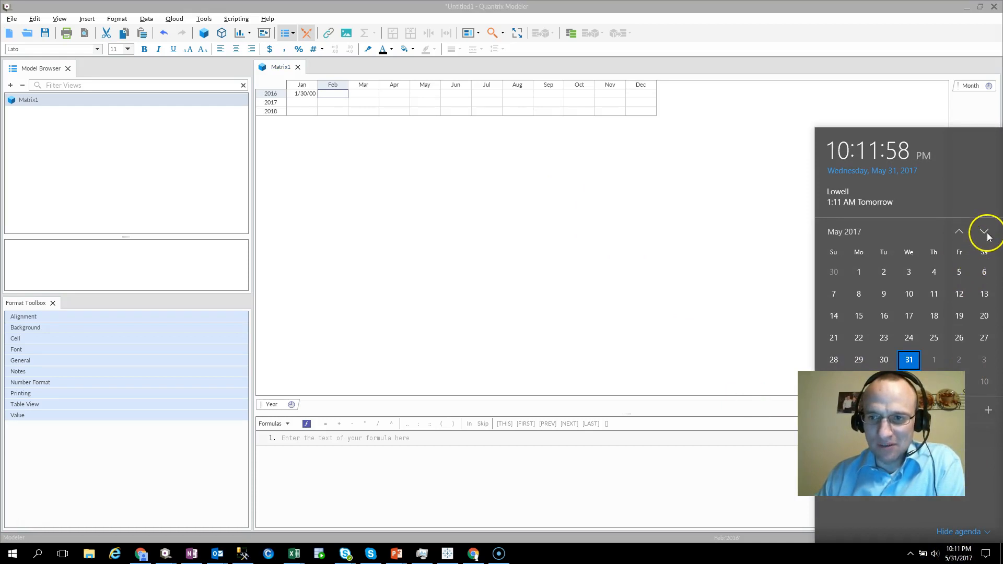
click(737, 334)
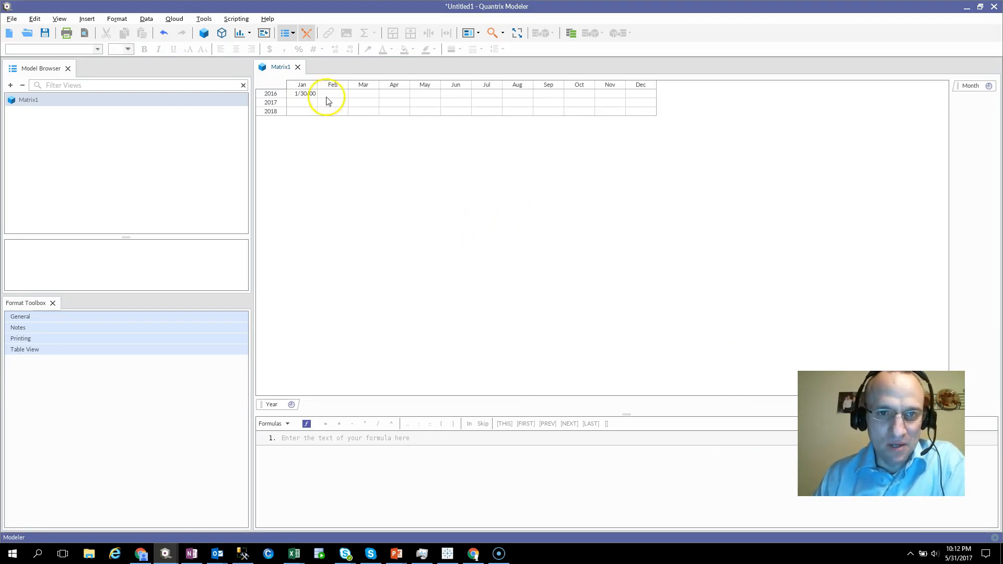
Step: Add a new category beside Year on the matrix rows and name its first item Date
click(308, 94)
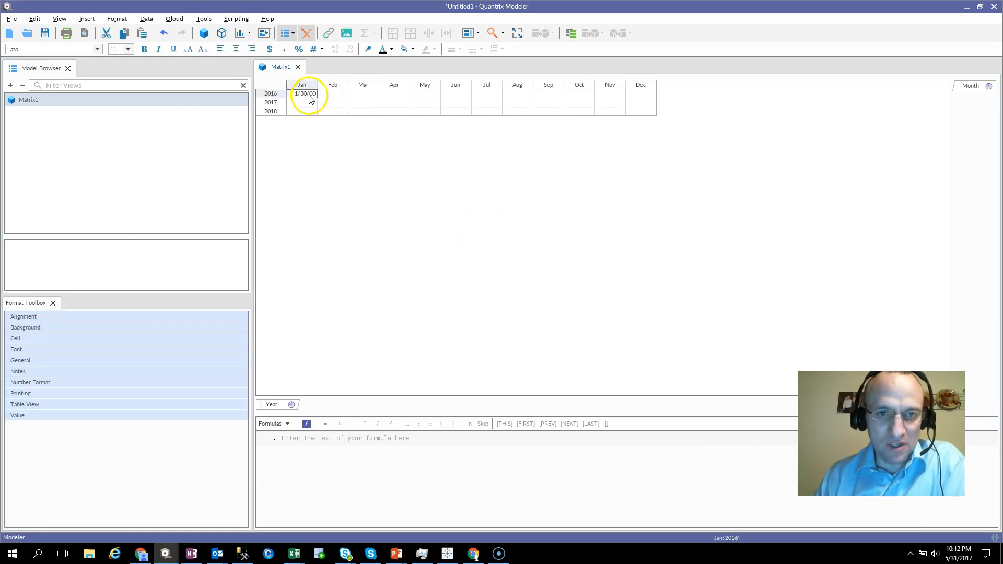
click(283, 406)
key(Return)
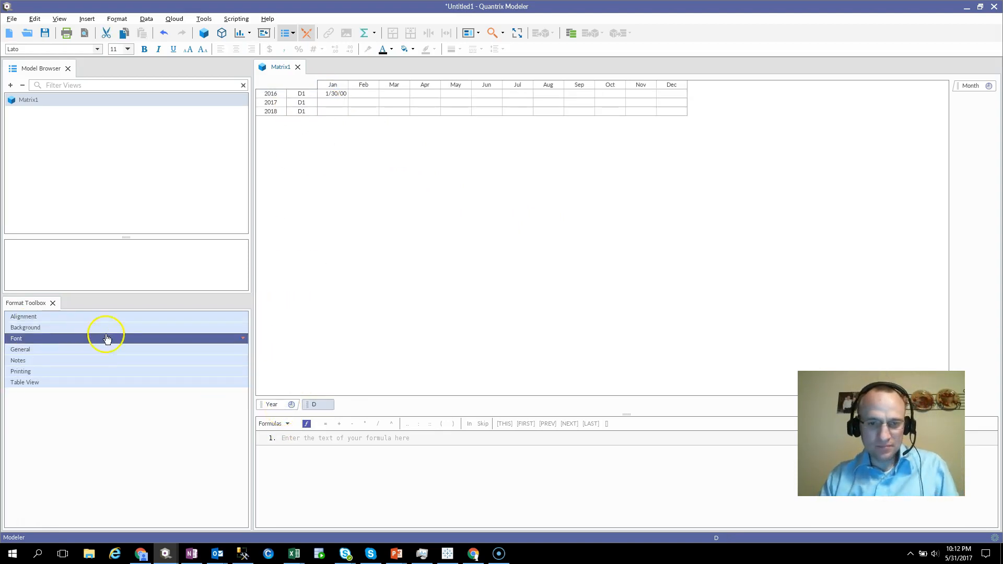
click(301, 99)
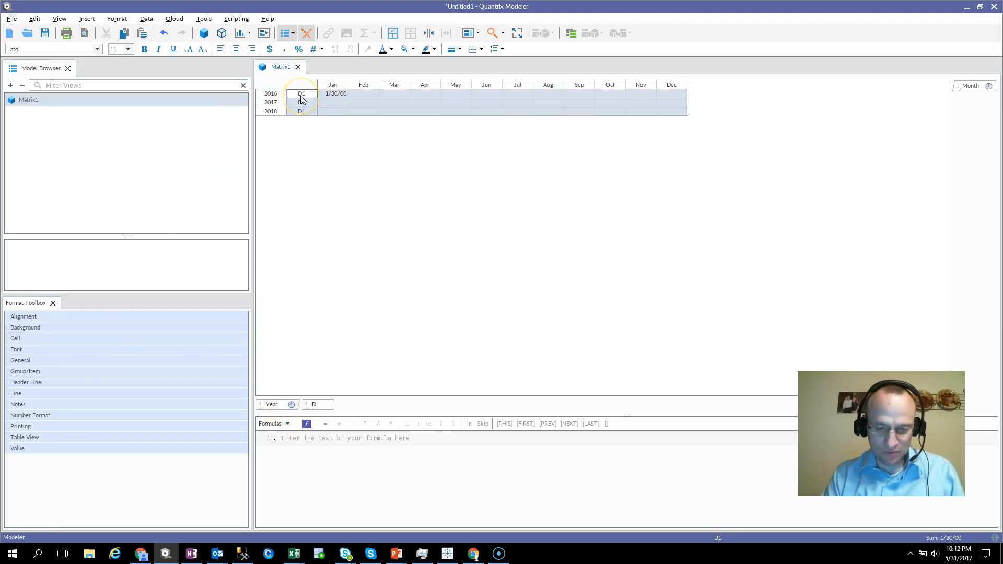
text(Date)
key(Return)
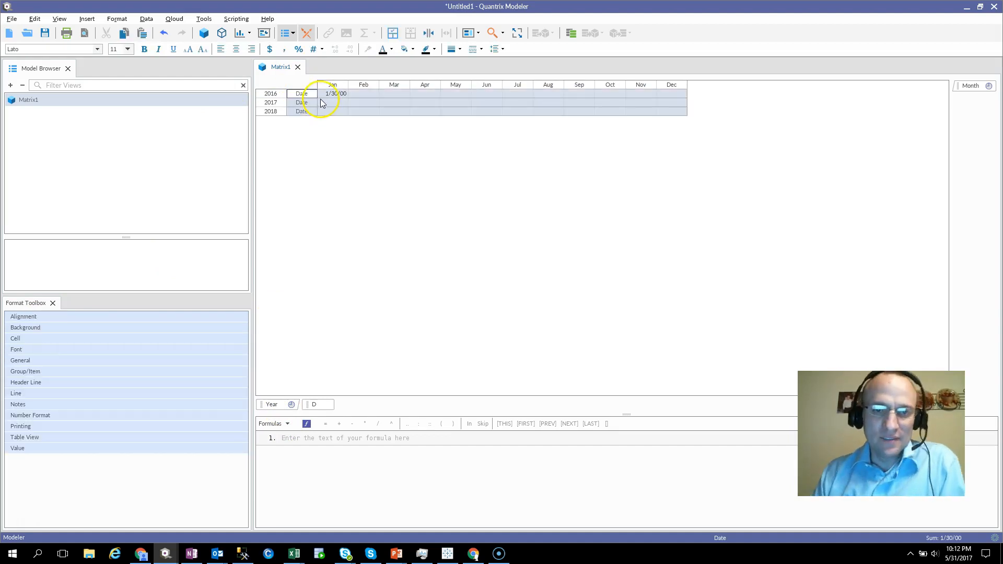
Step: Create the formula Date = timelinedate() to fill the Date item for every month and year
key(equal)
text(to,)
text(elinedate())
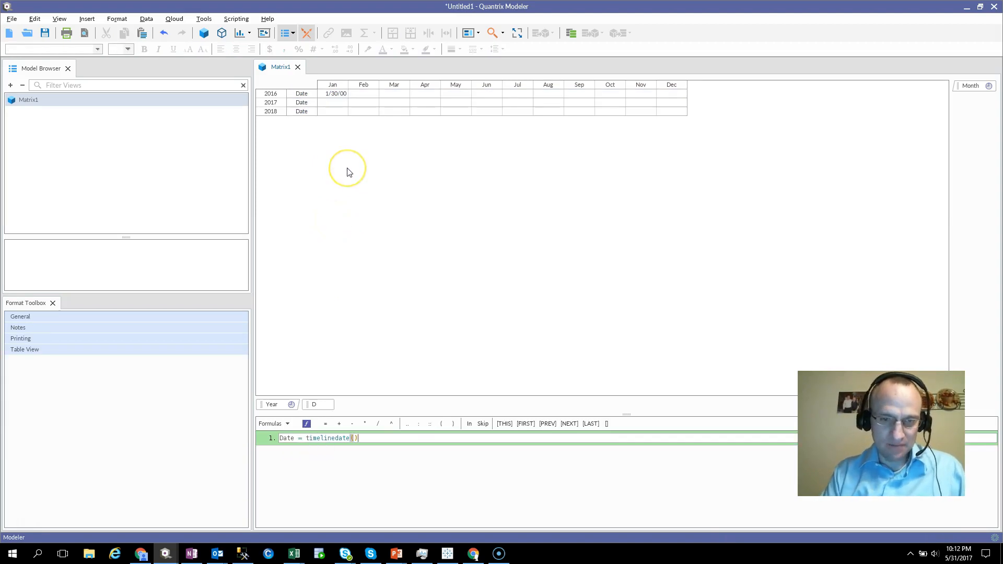
key(Return)
drag(338, 93, 364, 111)
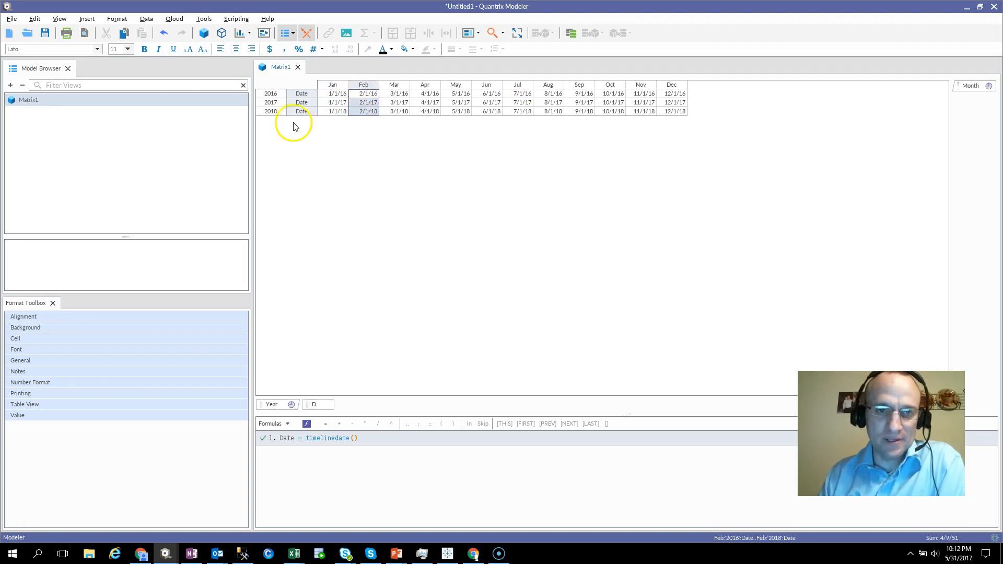
Step: Extend the Year timeline by two years after 2018, through 2020, and check the new dates
click(270, 111)
key(Return)
key(Return)
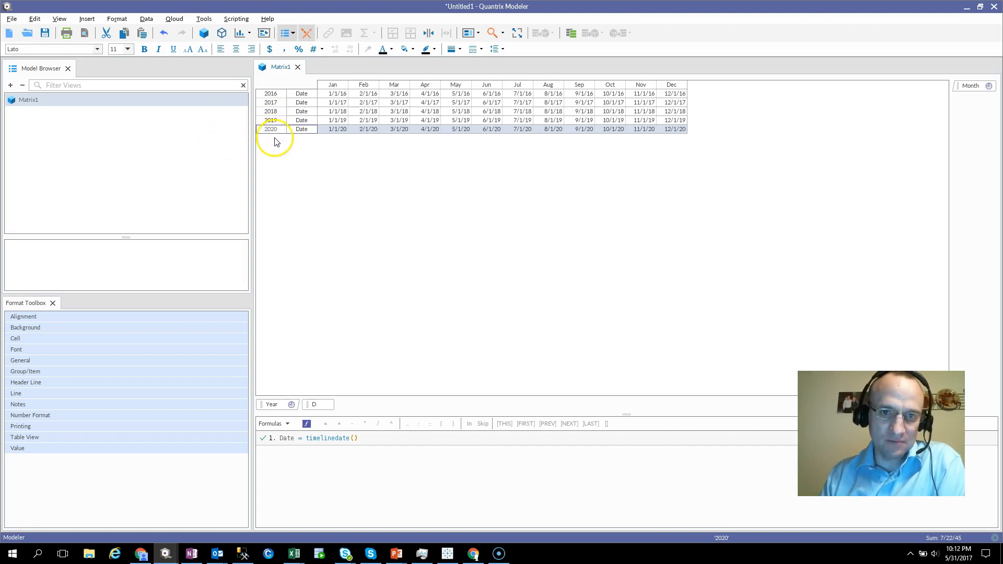
click(344, 130)
click(360, 131)
click(393, 132)
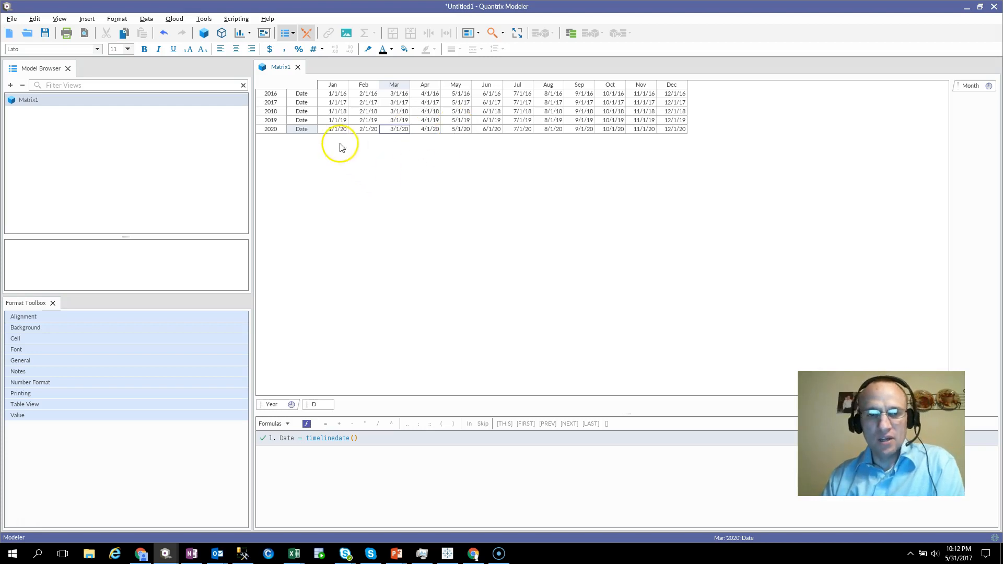
Step: Add a second item below Date in the same category and name it Number of Days
click(300, 129)
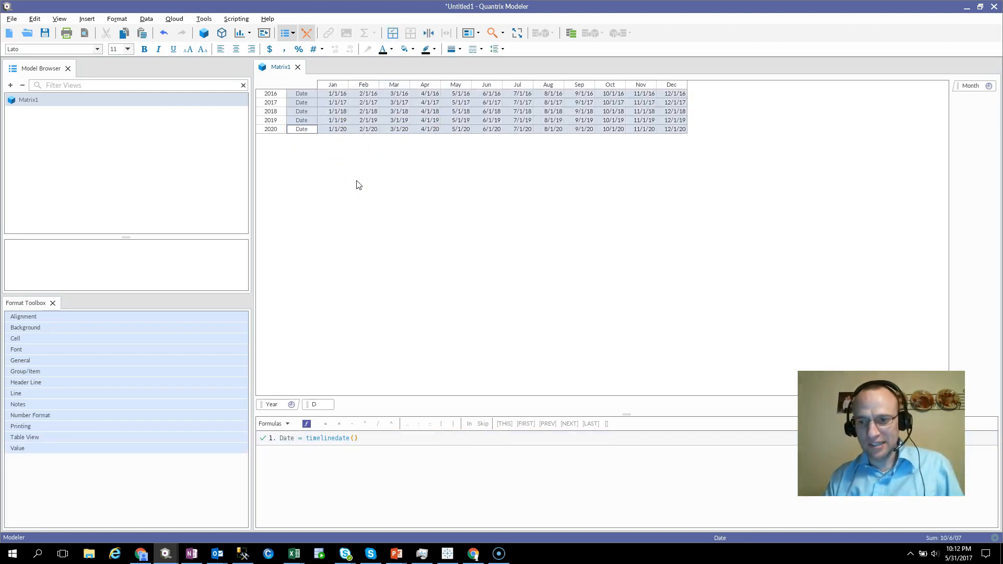
key(Return)
click(351, 163)
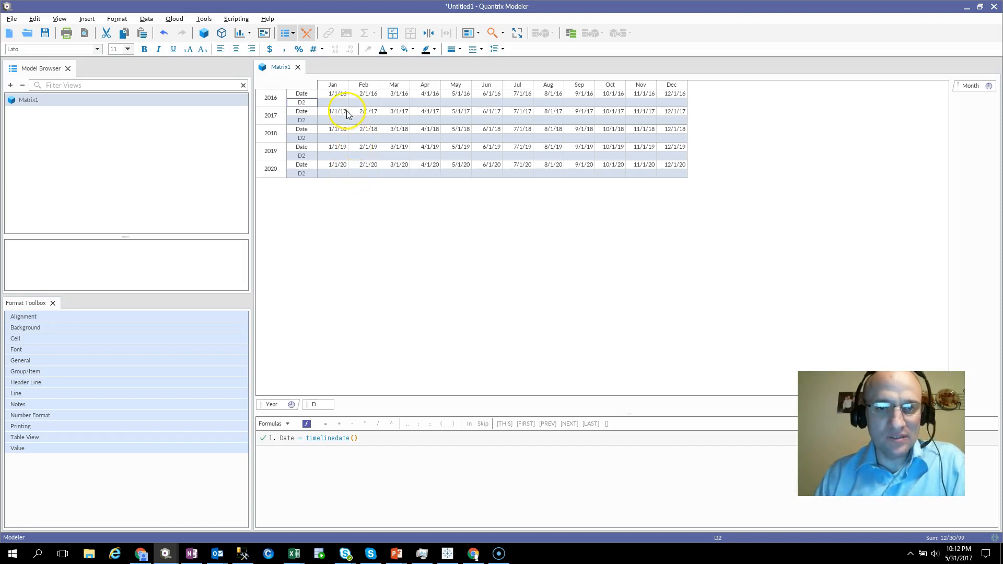
click(344, 94)
click(368, 95)
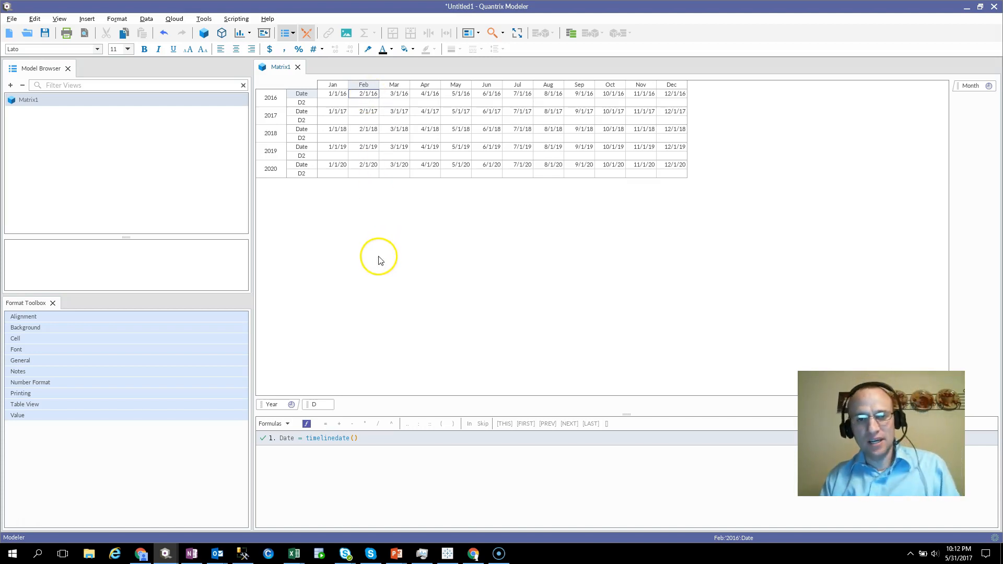
click(301, 103)
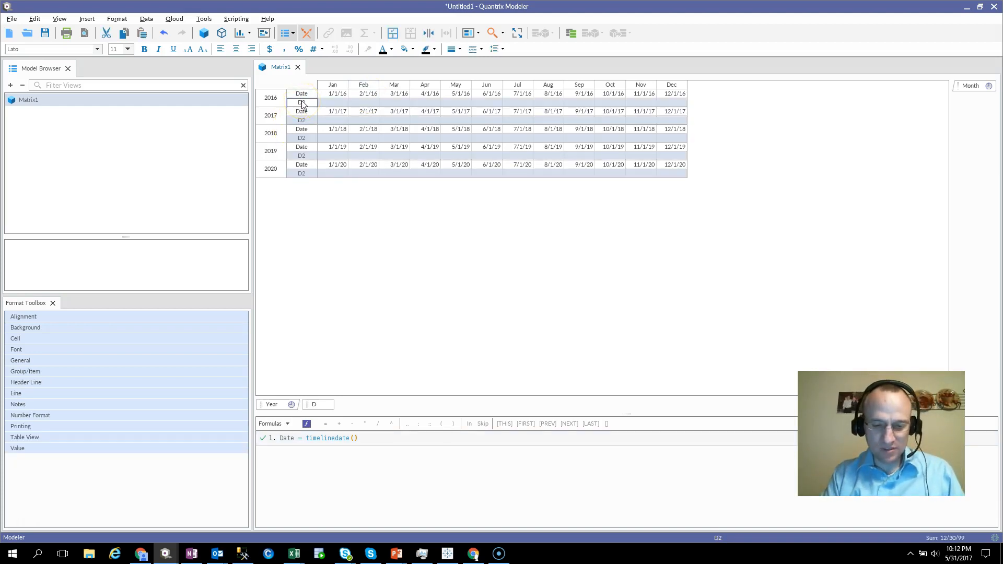
text(Number of Days)
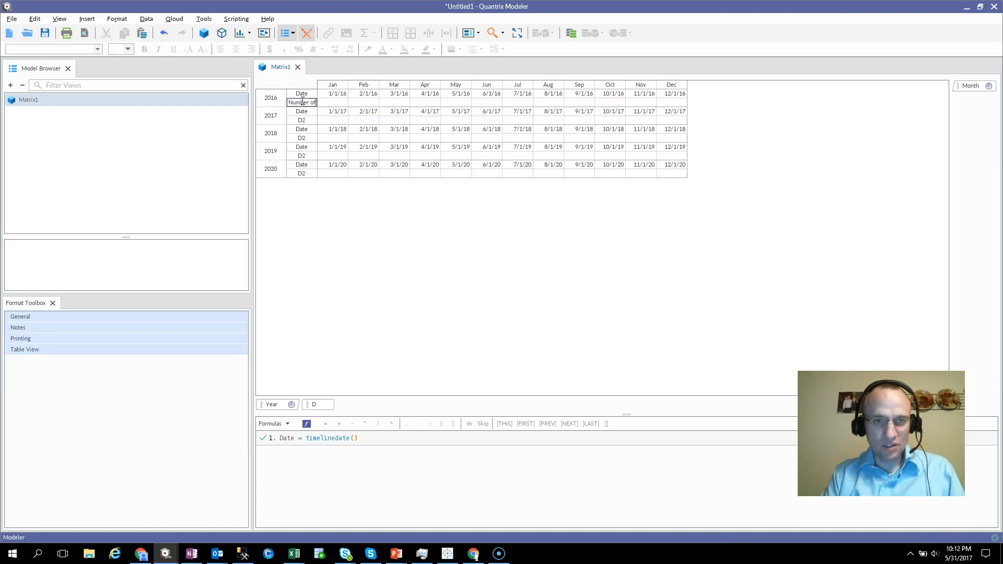
key(Return)
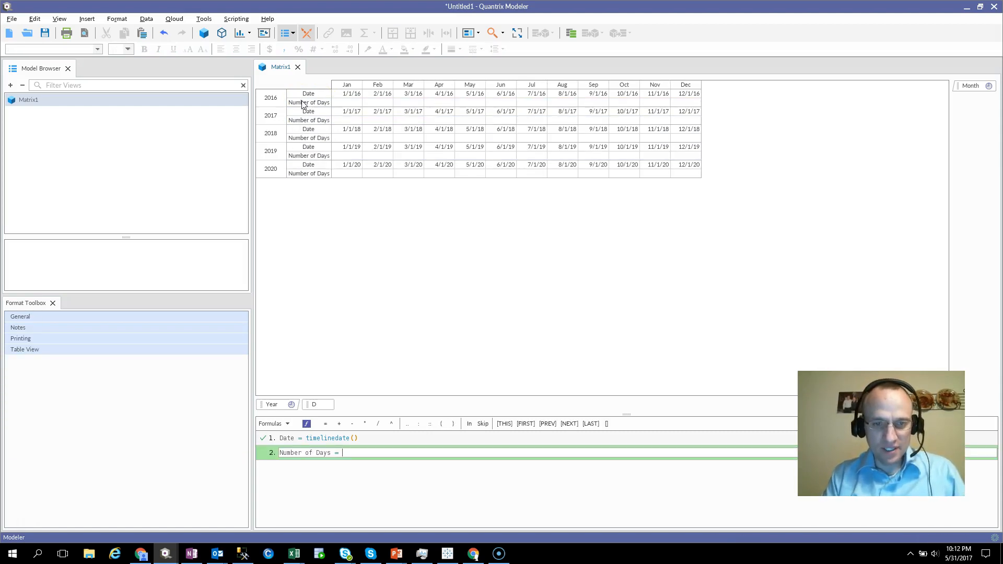
Step: Complete the Number of Days formula as datedif(Date:Month[THIS], Date:Month[NEXT], "D")
text(datedif()
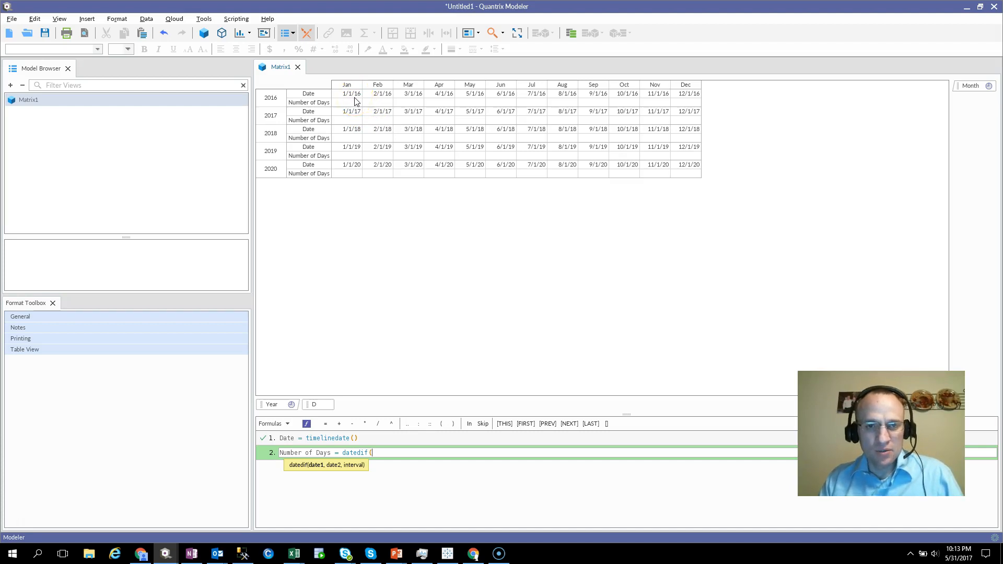
click(316, 96)
text(:month)
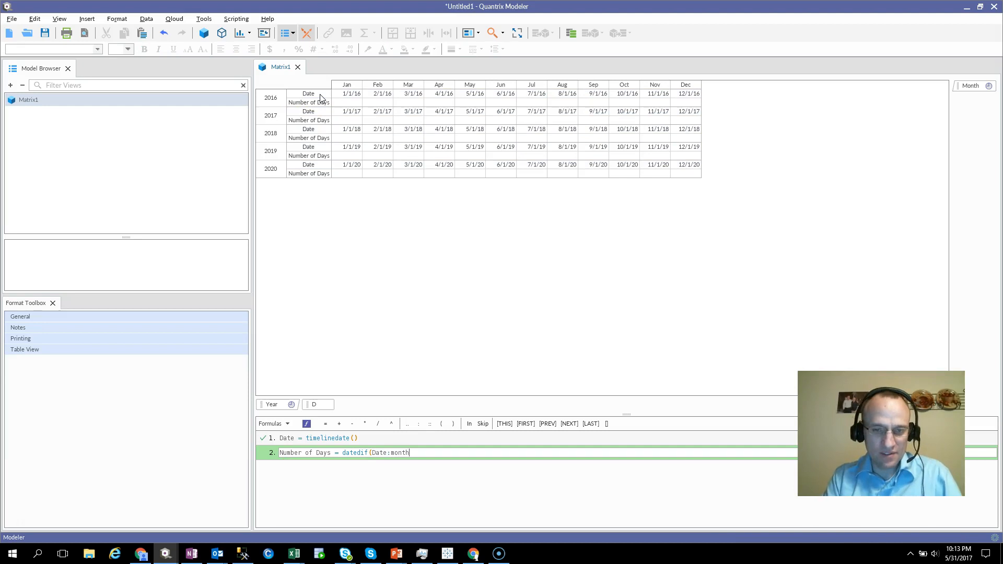
text([this], )
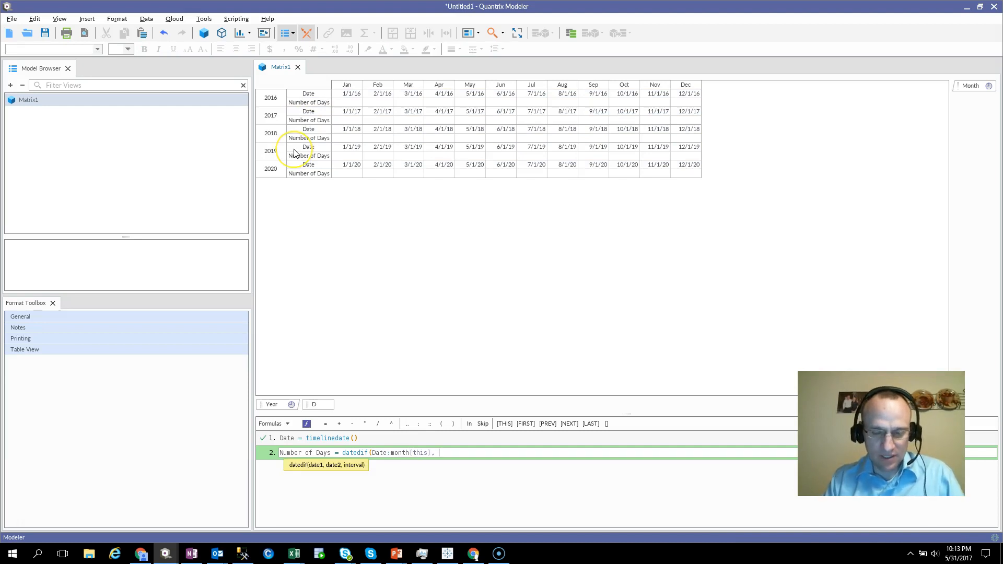
text(date:month[next], )
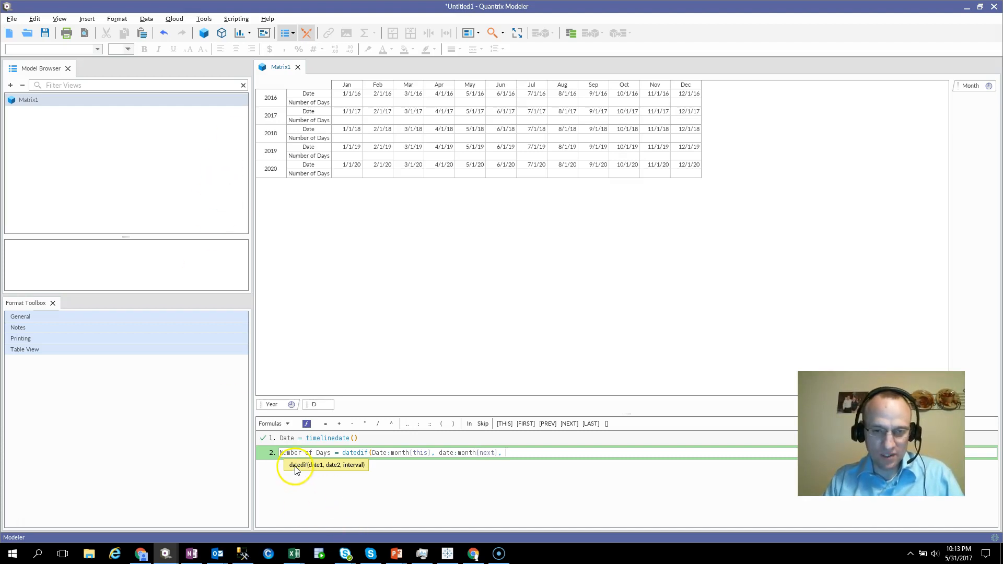
text(")
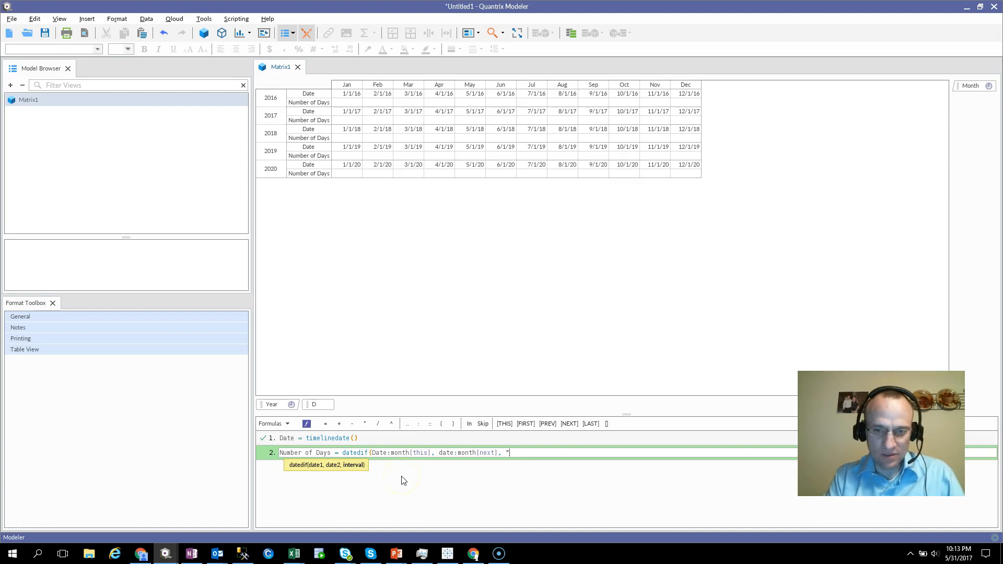
text(D"))
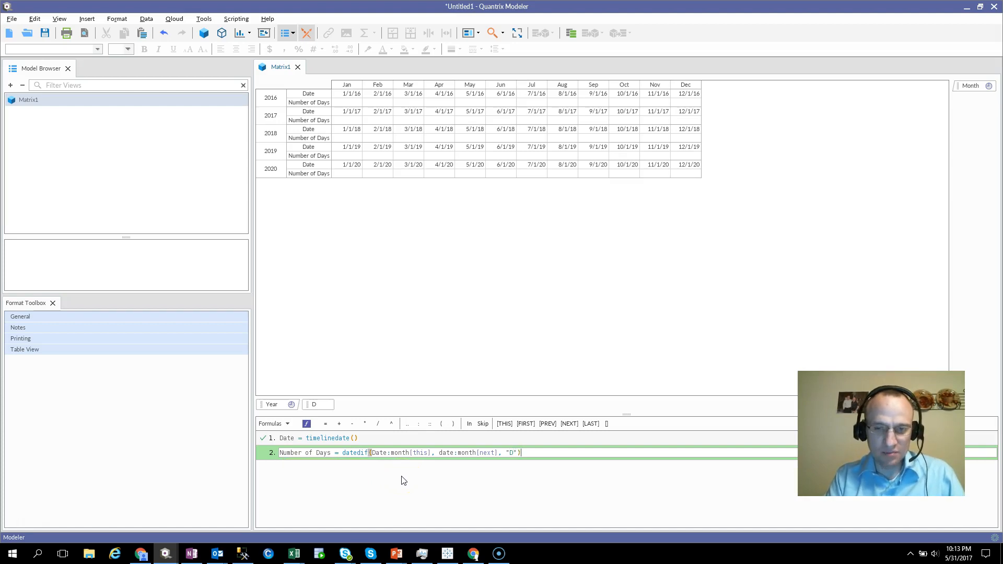
key(Return)
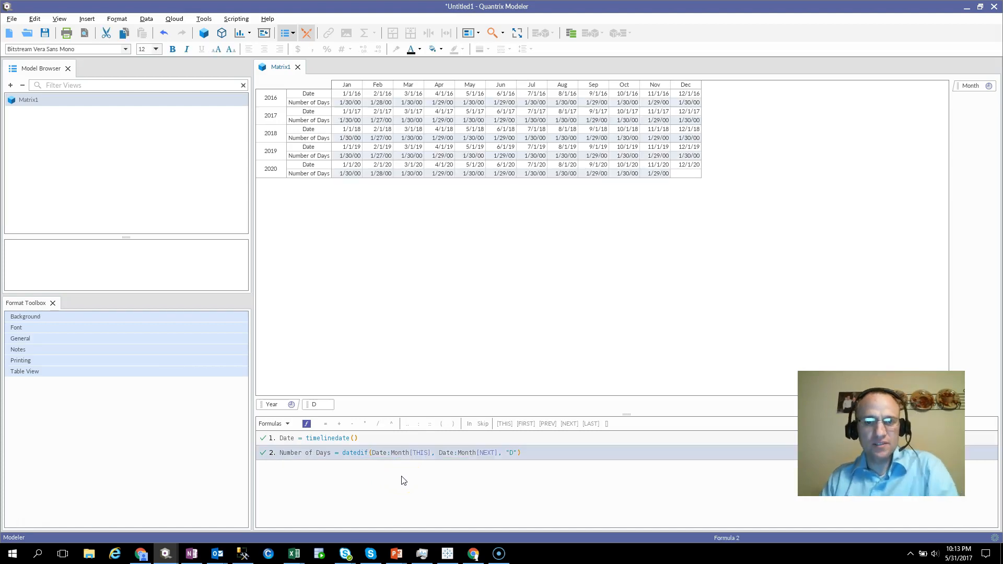
Step: Format the Number of Days item as comma-style numbers with no decimal places
click(315, 103)
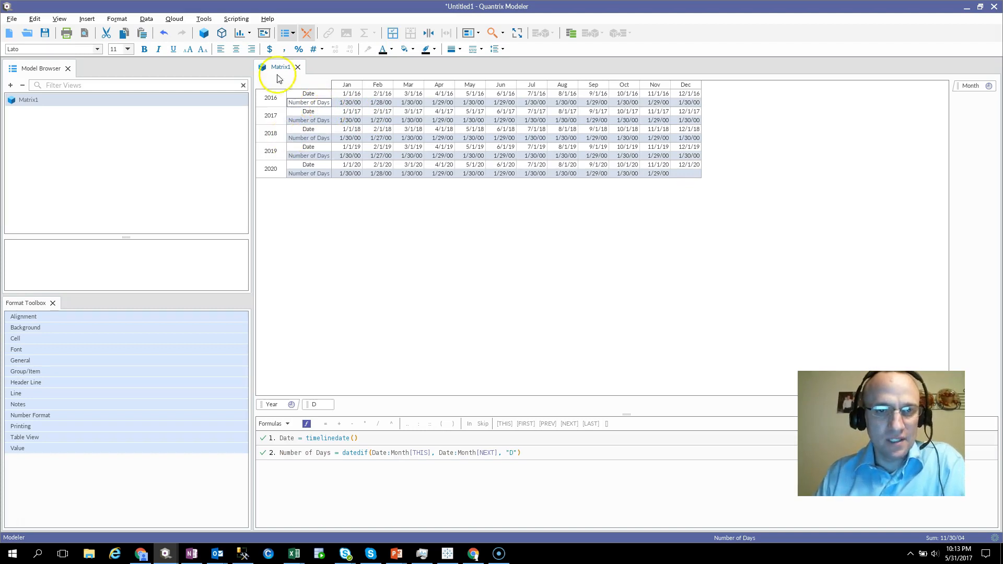
click(283, 49)
double_click(349, 49)
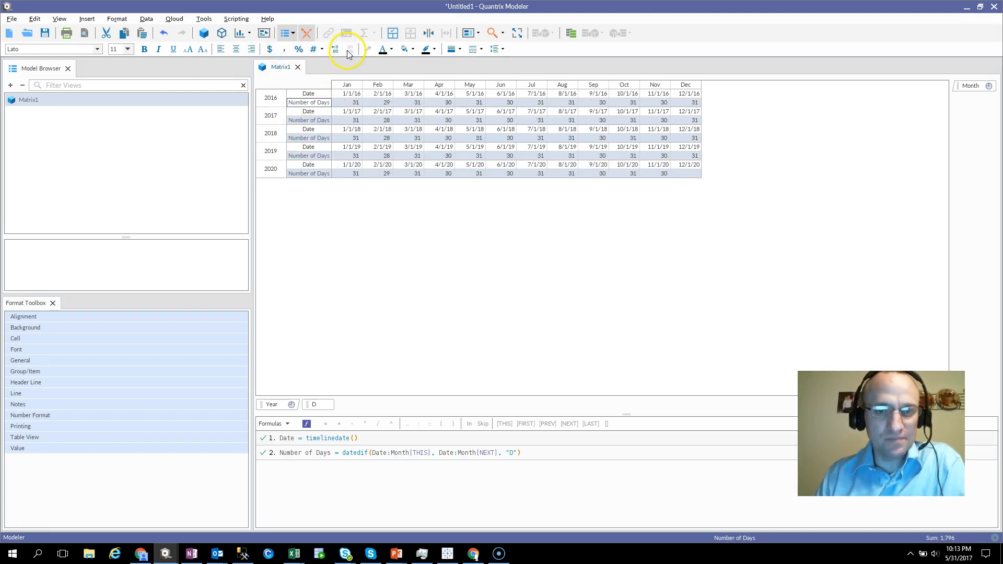
Step: Examine the Number of Days results, comparing February across the years and checking December 2020
click(346, 103)
click(322, 106)
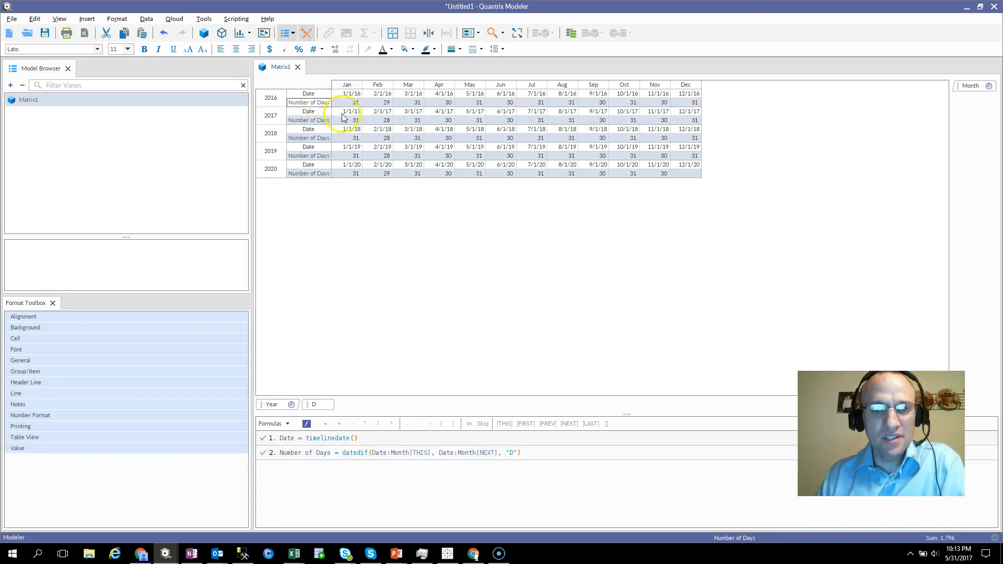
click(388, 119)
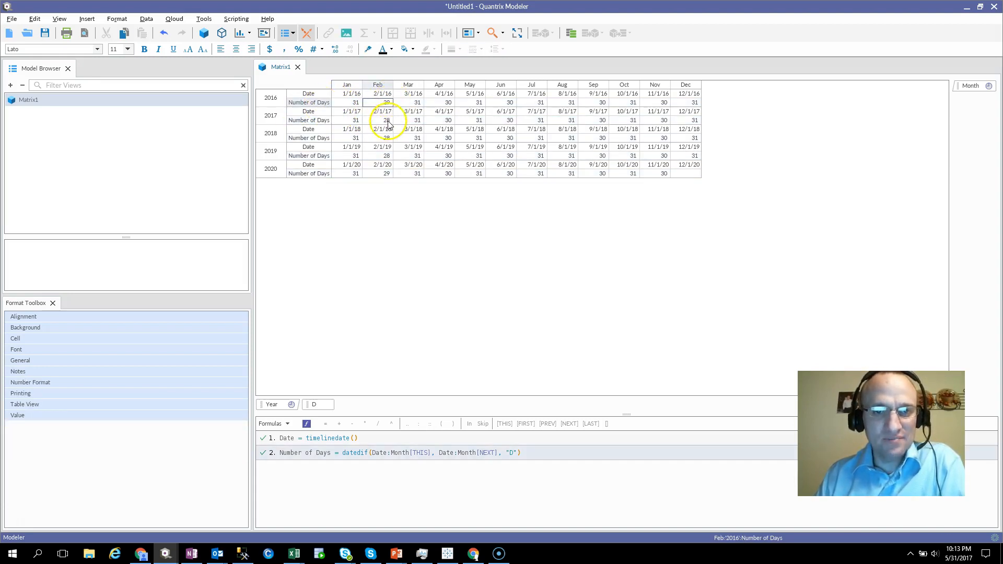
click(387, 138)
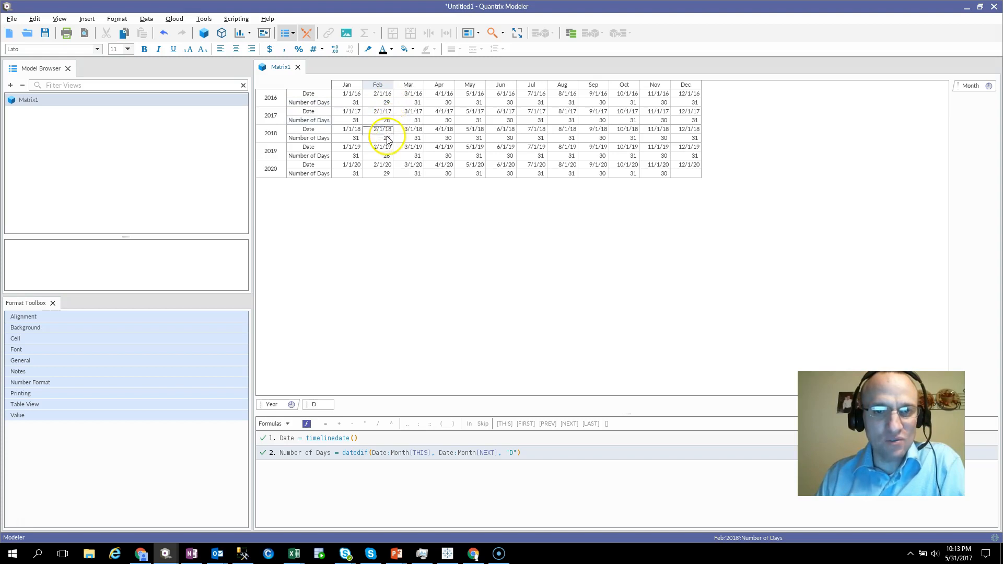
click(386, 157)
click(382, 174)
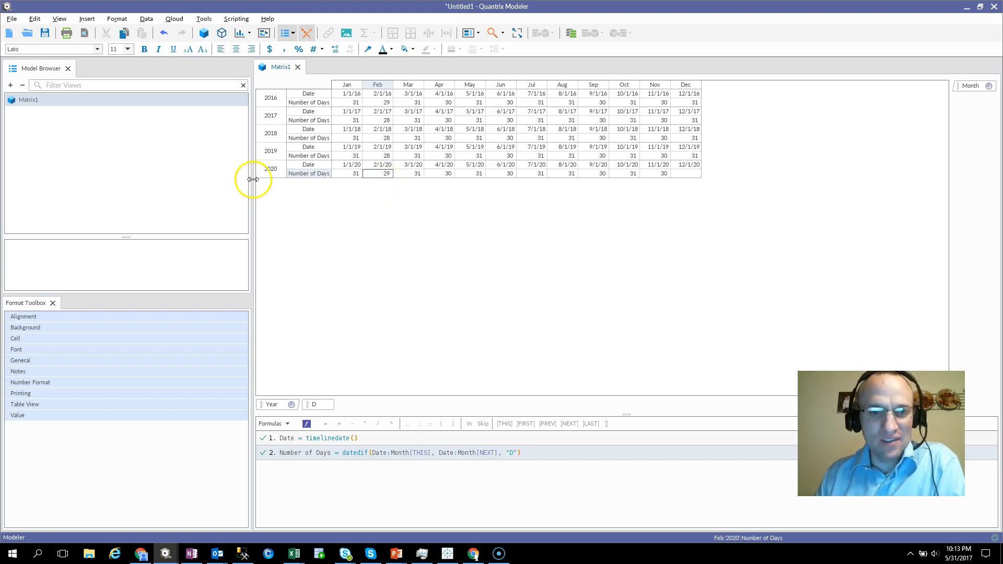
click(266, 171)
click(695, 175)
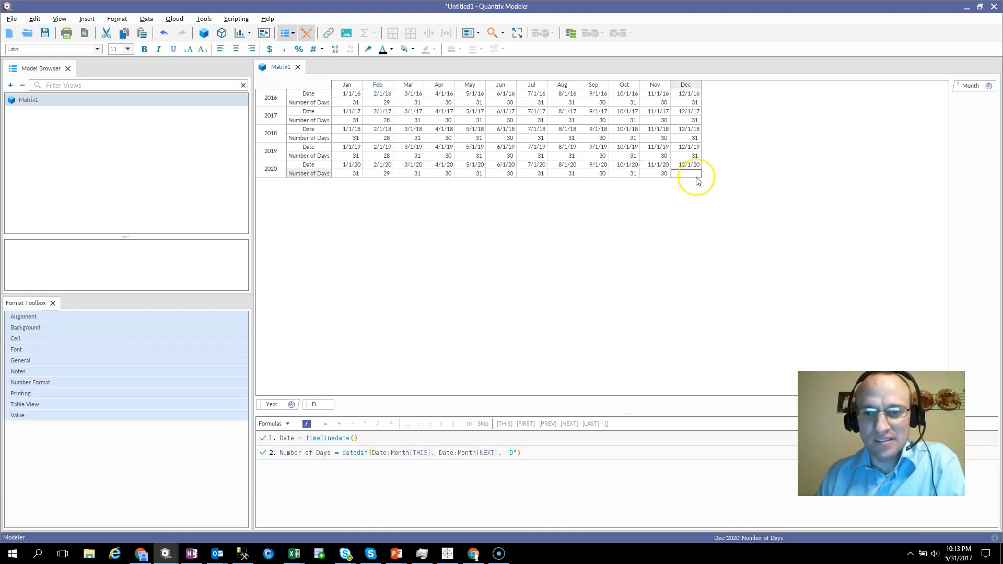
Step: Add the year 2021 after 2020 and compare the December Number of Days cells of both years
click(692, 176)
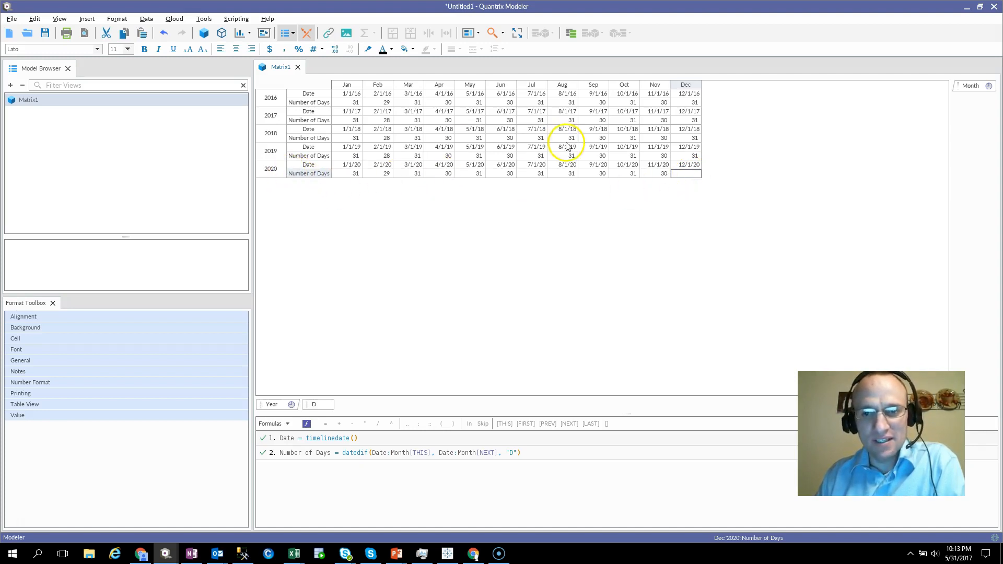
click(684, 165)
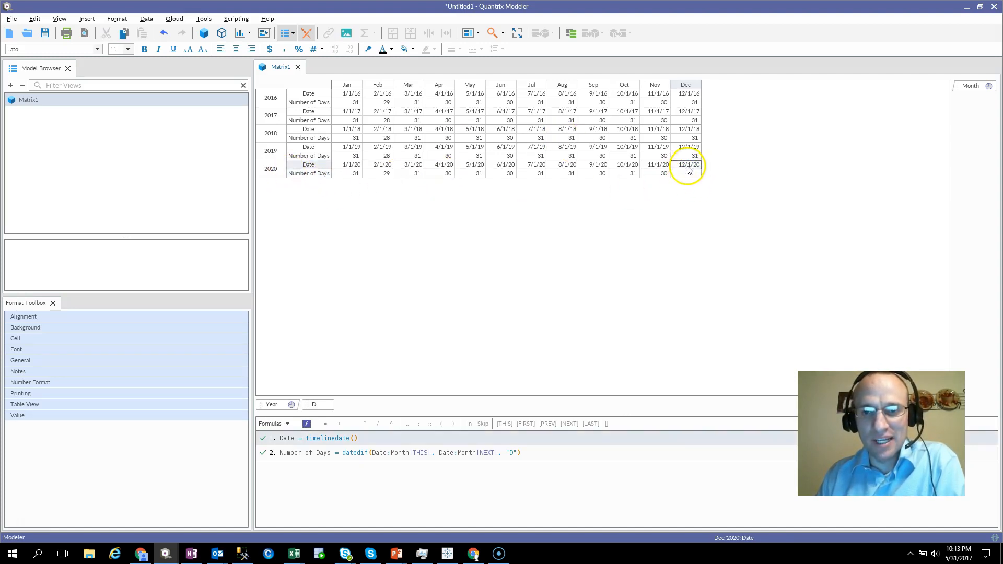
click(271, 168)
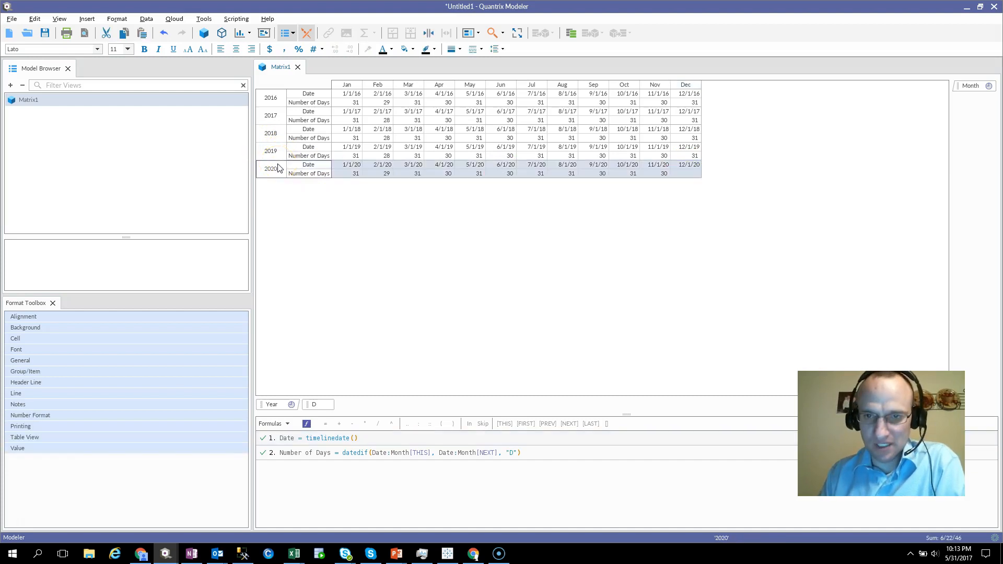
key(Return)
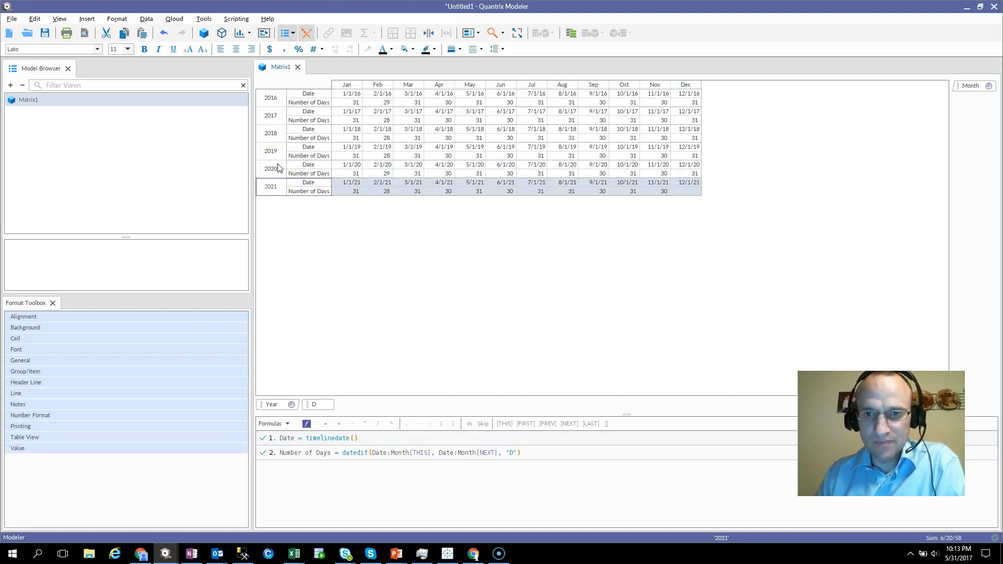
click(686, 173)
click(686, 191)
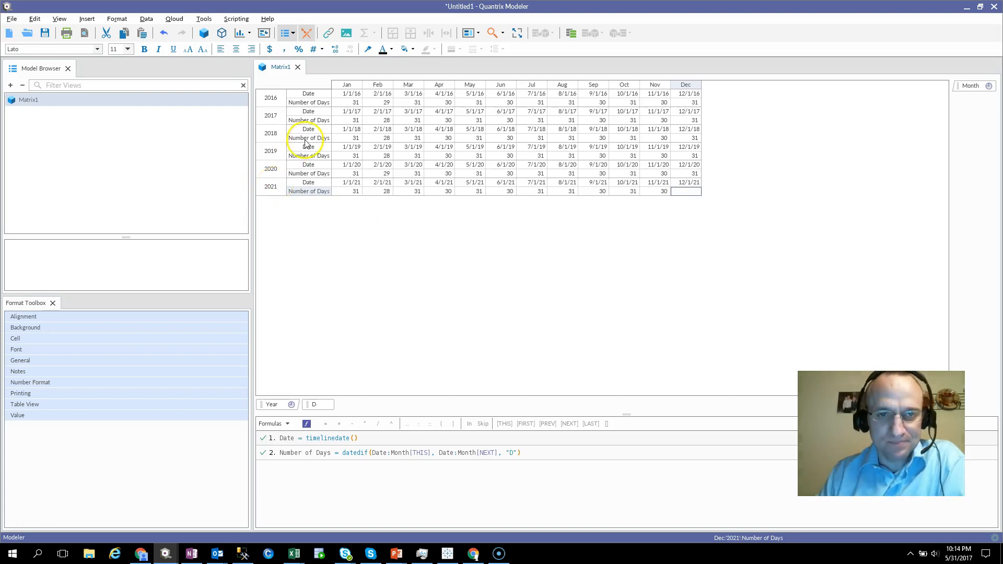
click(355, 104)
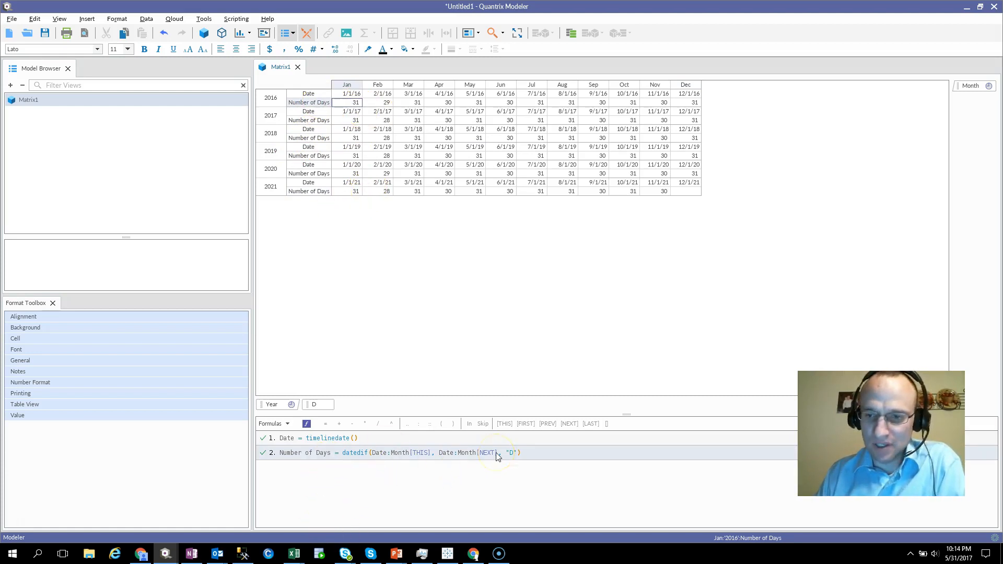
Step: Extend the timeline after 2021 with the four years 2022 through 2025
click(282, 186)
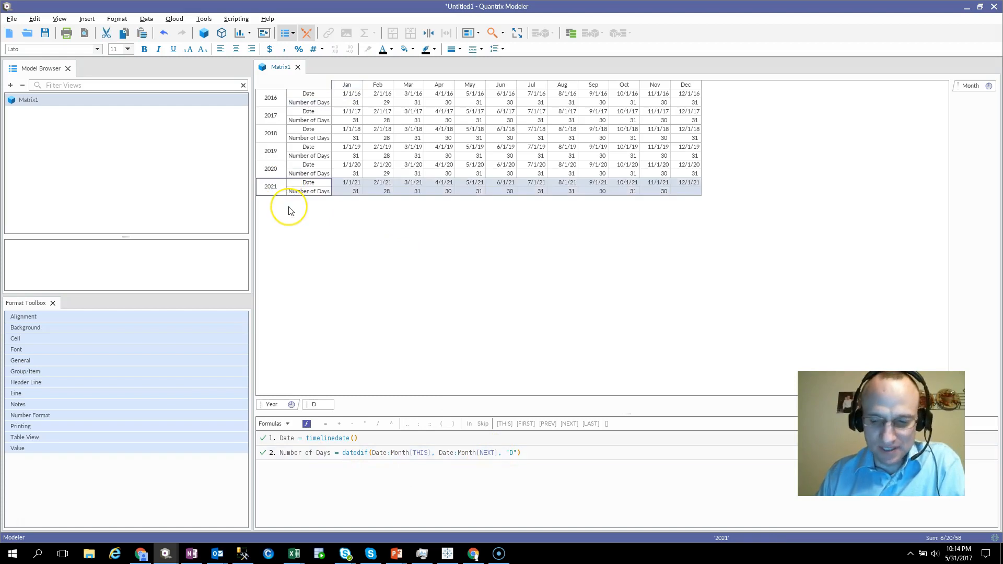
key(Return)
key(Return)
key(Return)
key(Return)
Step: Examine the 2016 Number of Days values month by month from January through June
click(355, 247)
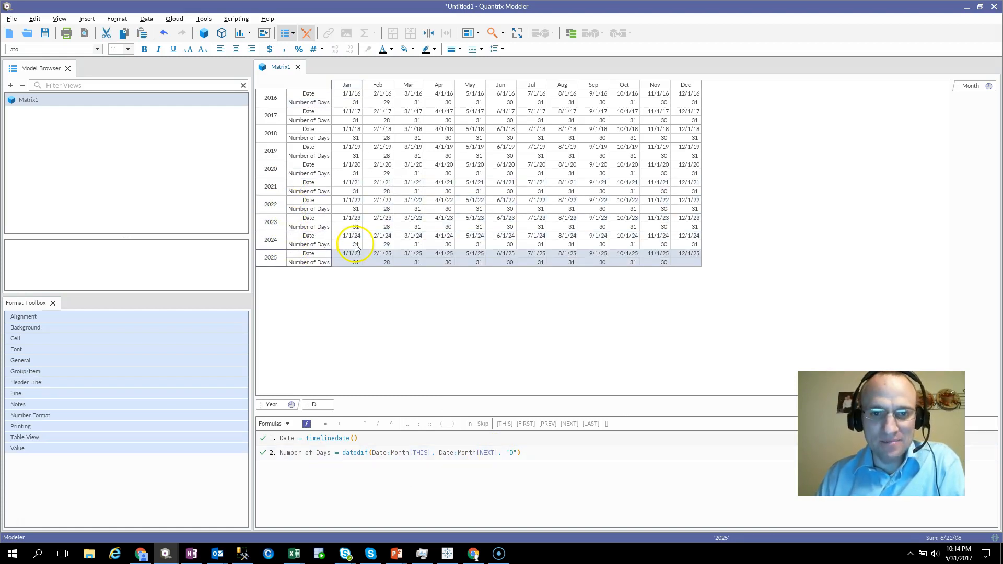
click(379, 102)
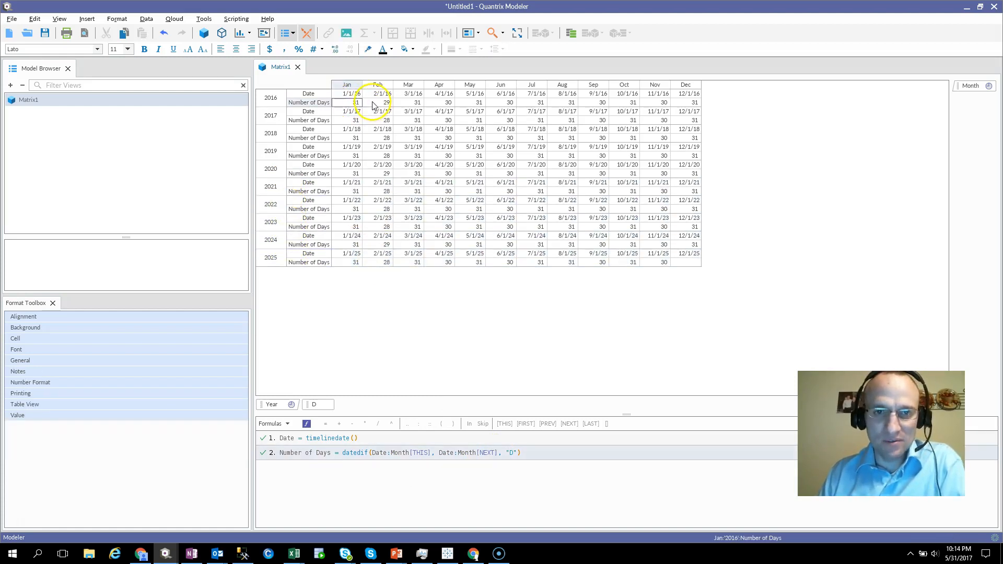
click(412, 102)
click(444, 103)
click(475, 103)
click(506, 102)
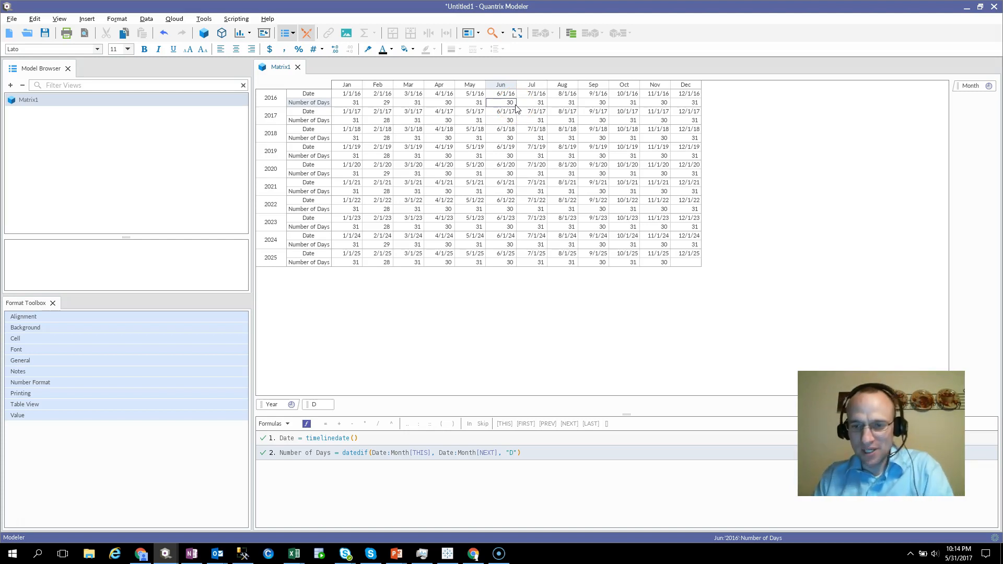
click(496, 122)
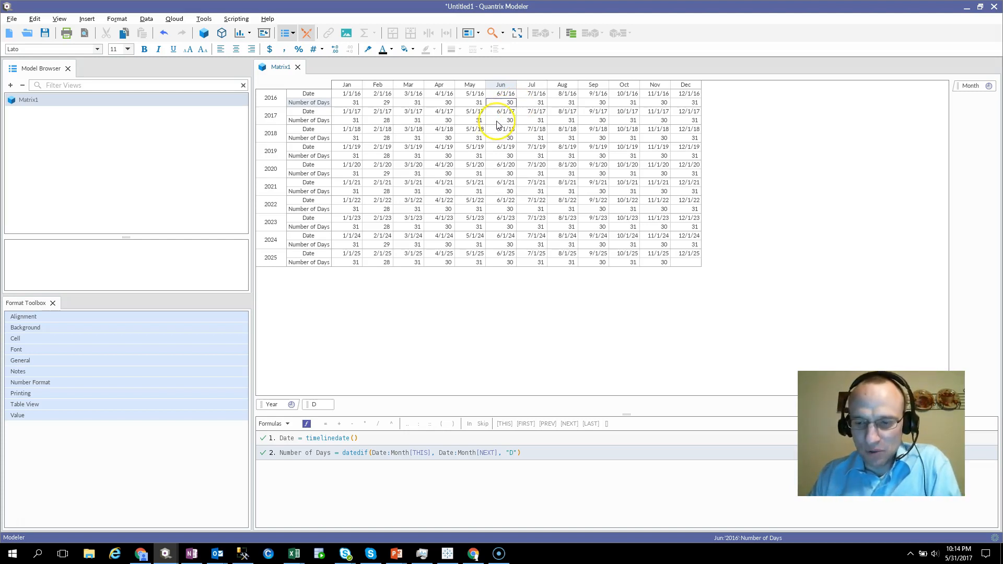
click(498, 125)
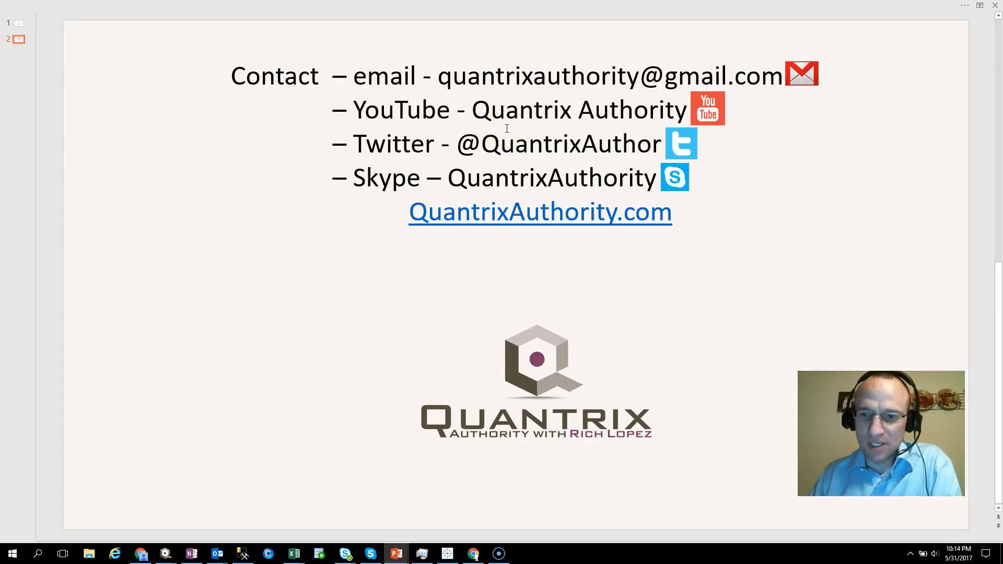